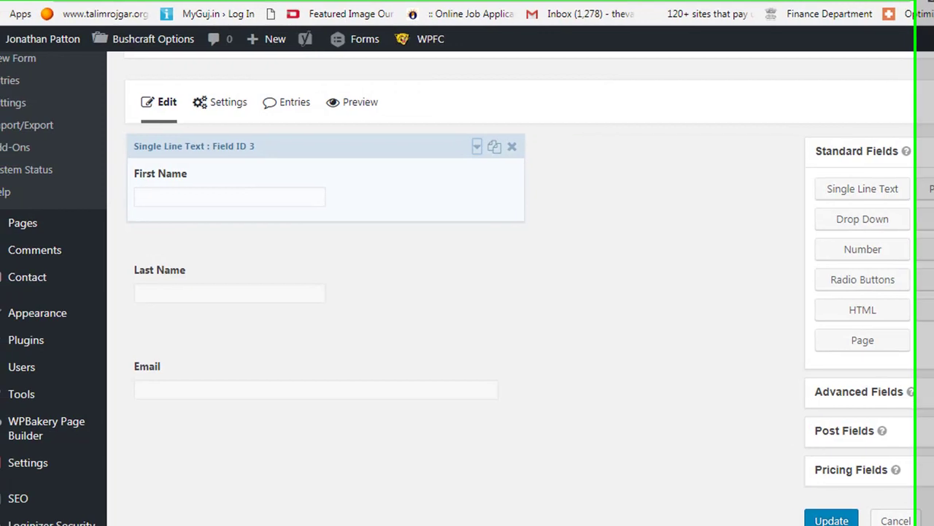
- Expand the First Name field, show its Appearance settings and focus the Placeholder box
left_click(360, 151)
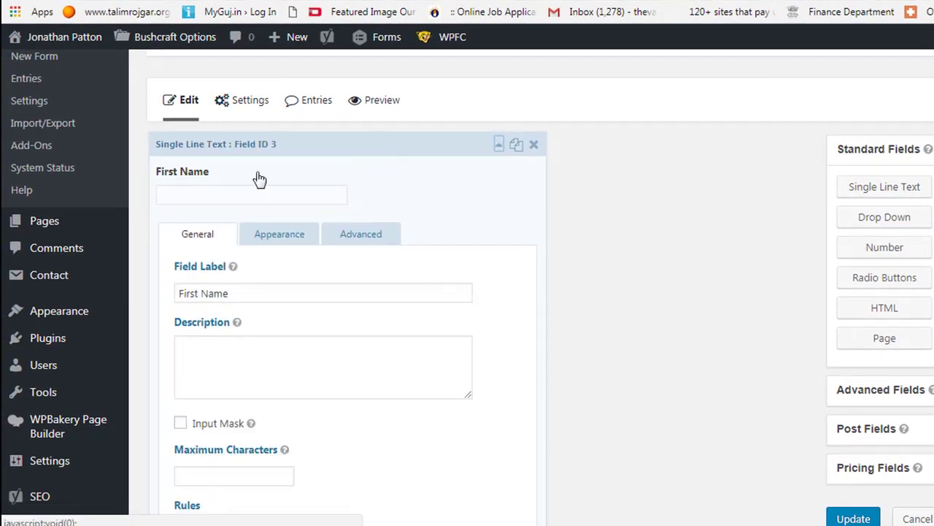
left_click(260, 239)
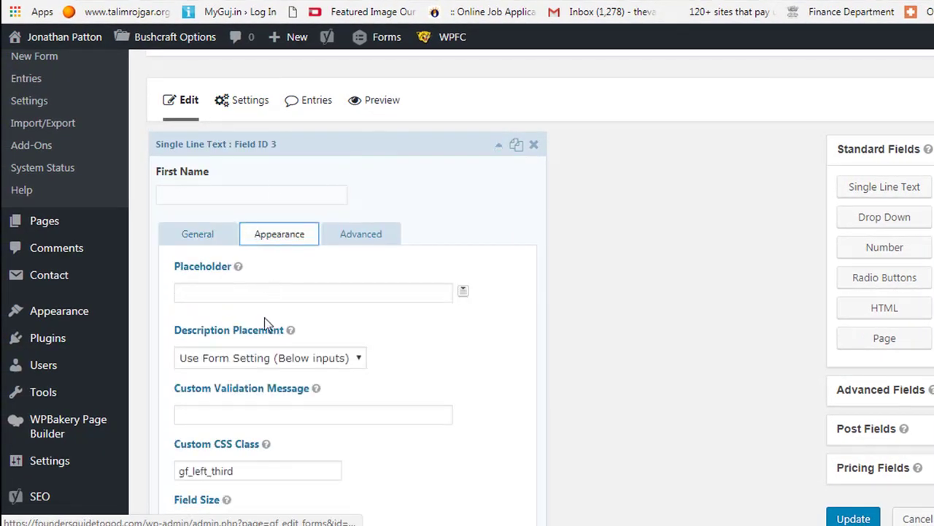
left_click(256, 360)
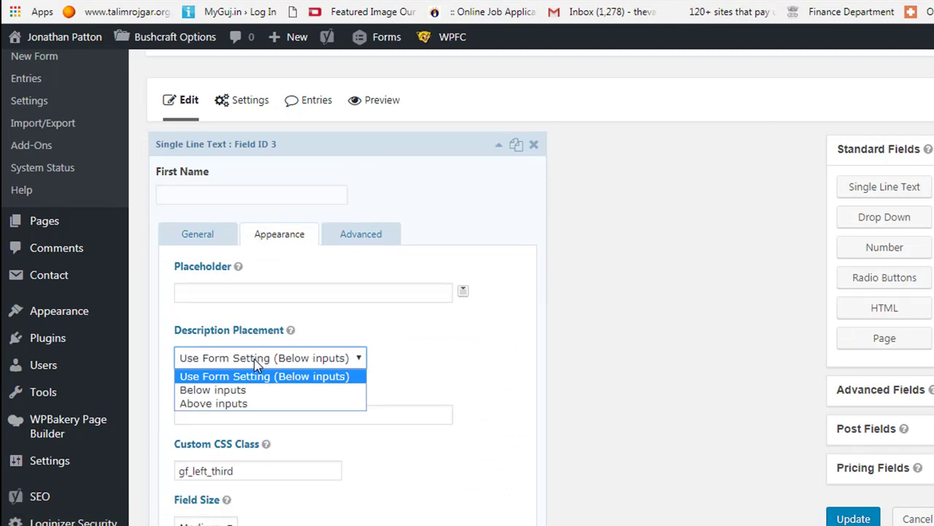
left_click(255, 360)
scroll(256, 339, "down", 2)
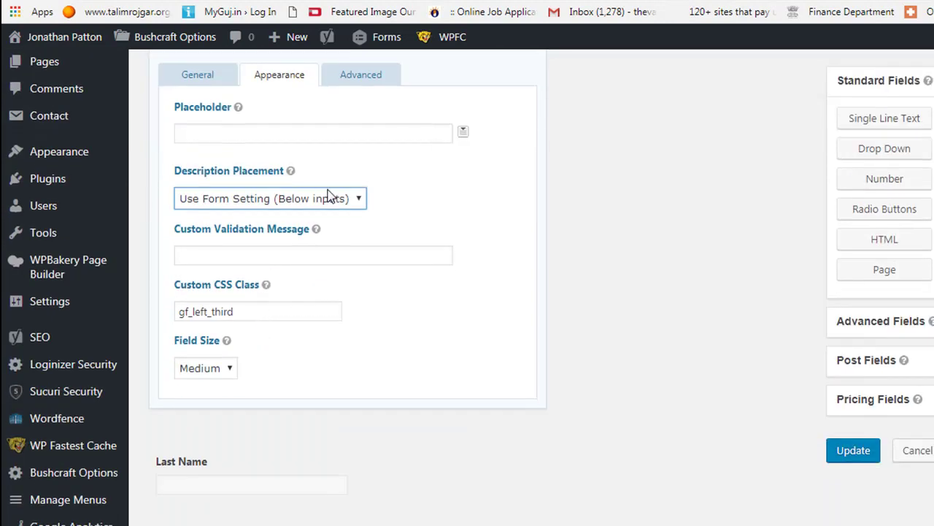
scroll(326, 196, "up", 2)
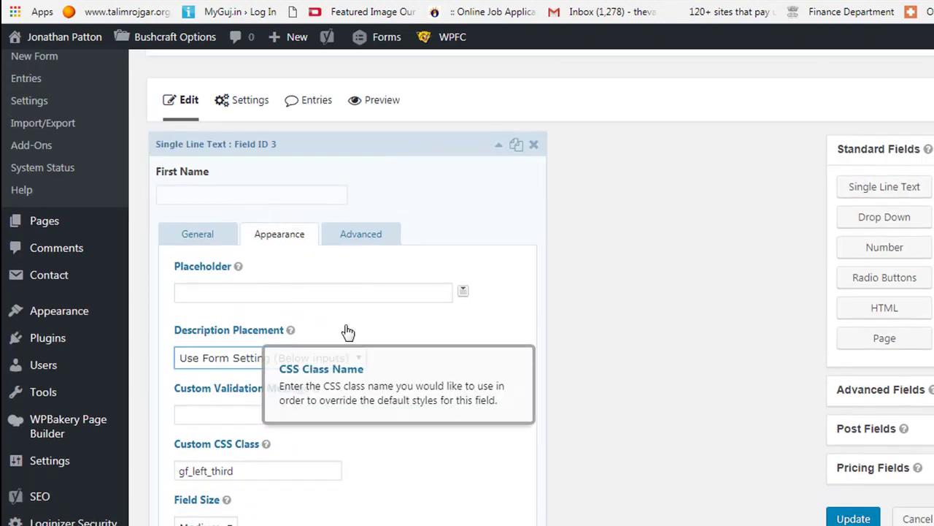
left_click(288, 292)
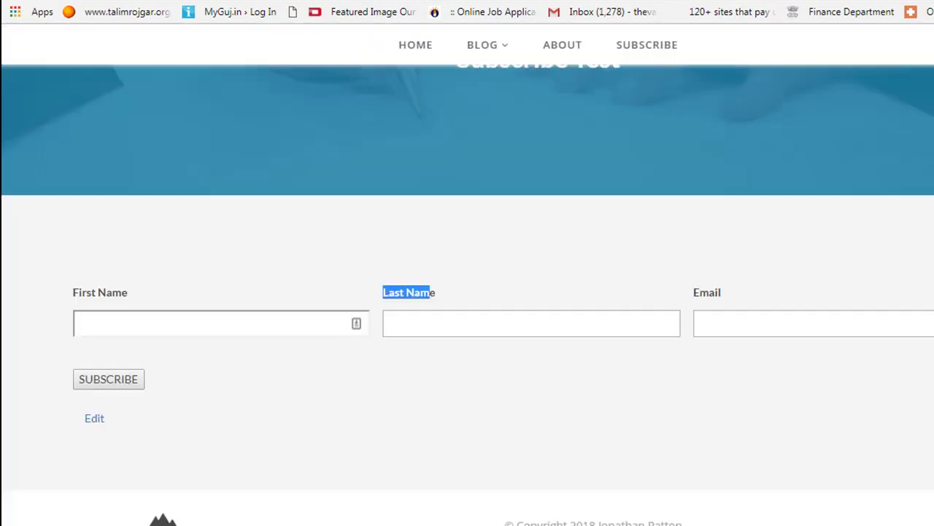
left_click(193, 316)
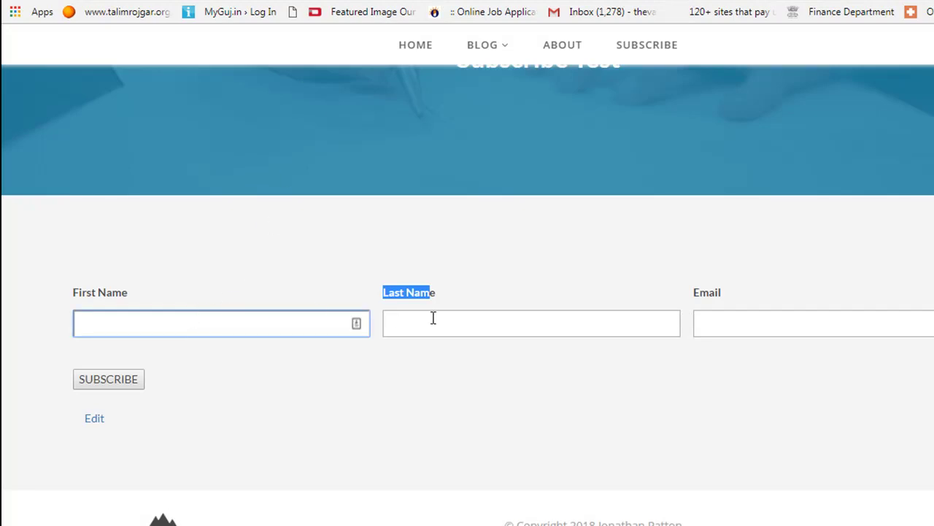
left_click(451, 319)
left_click(738, 329)
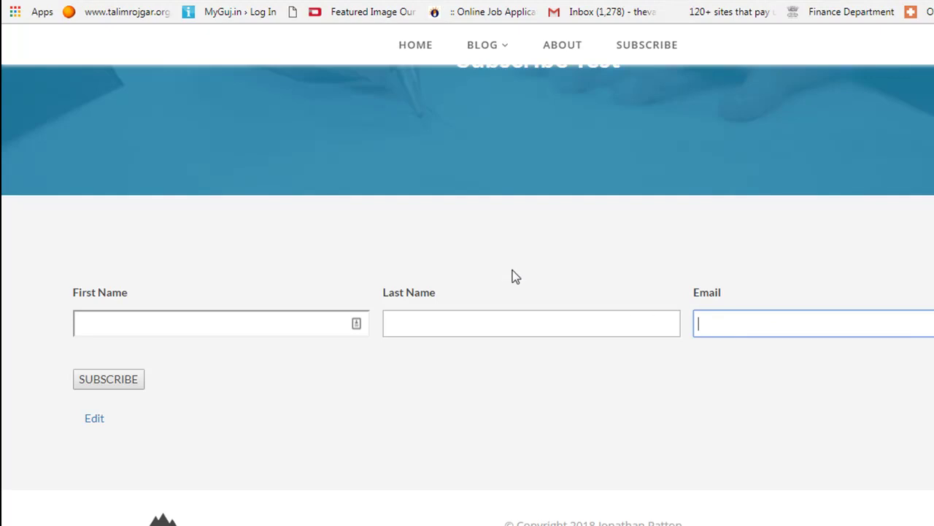
left_click_drag(99, 292, 131, 296)
left_click(401, 305)
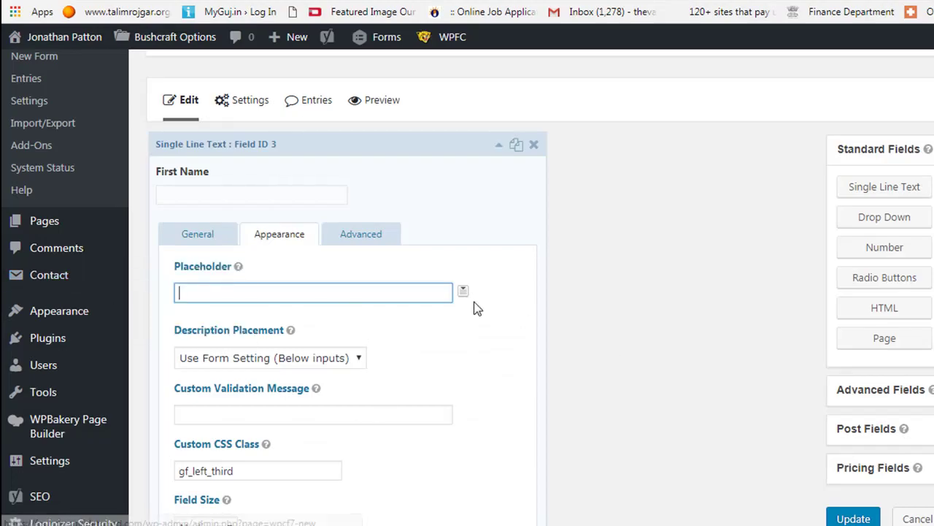
- Enter 'First Name' as the First Name field's placeholder and collapse the field
scroll(7, 156, "up", 3)
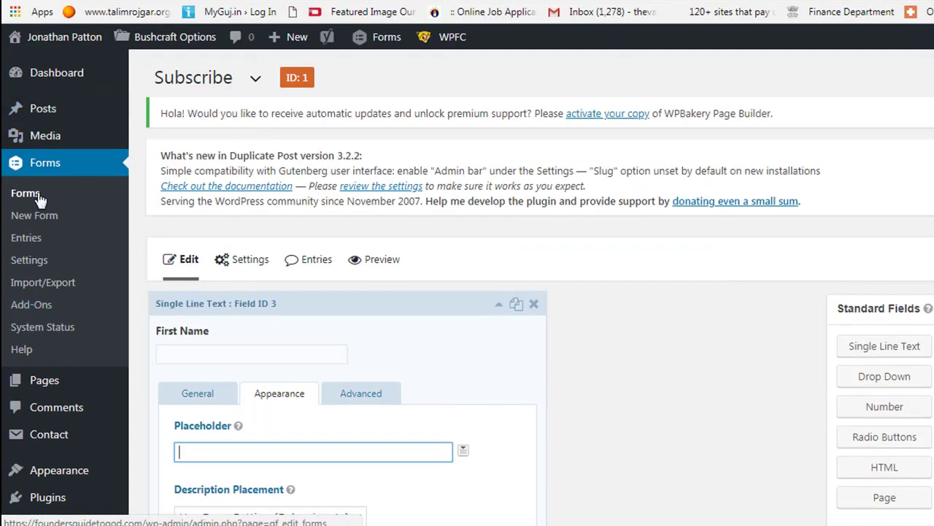
scroll(351, 365, "down", 1)
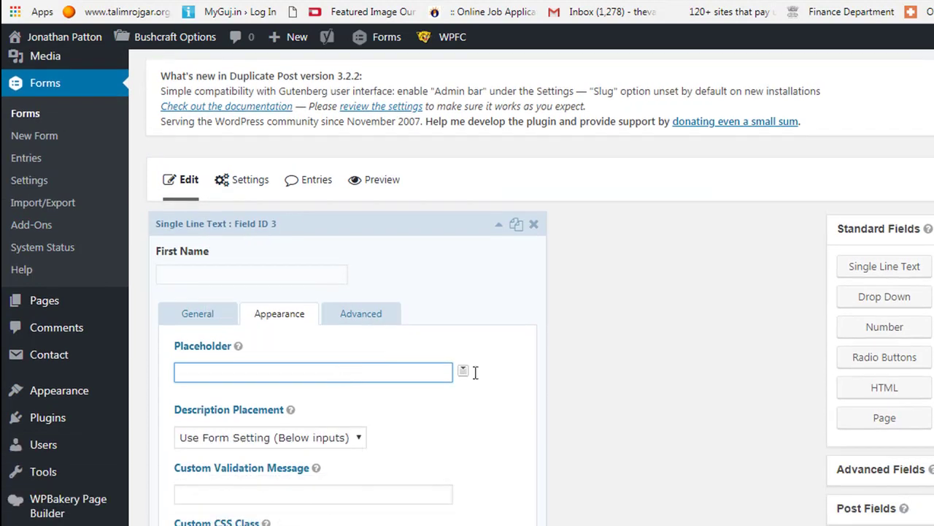
type("Firstname")
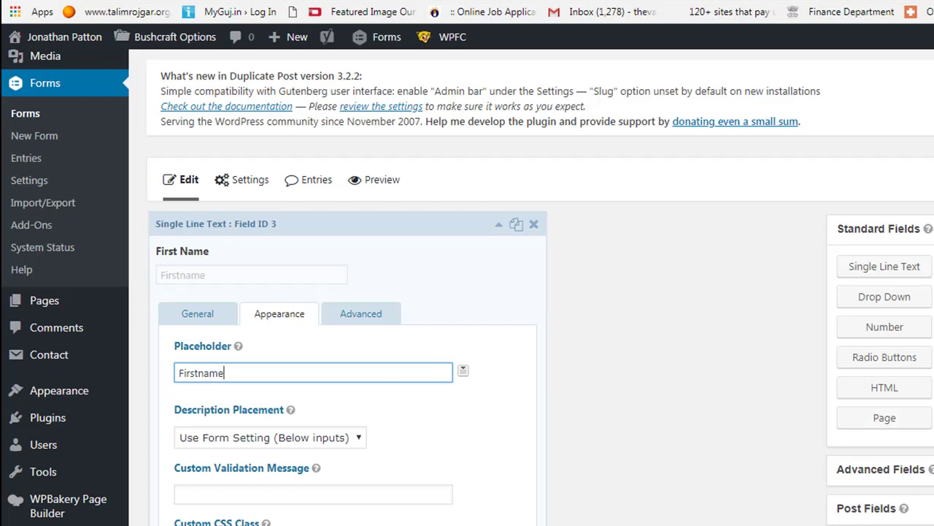
key("BackSpace")
key("BackSpace")
type("Name")
left_click(446, 225)
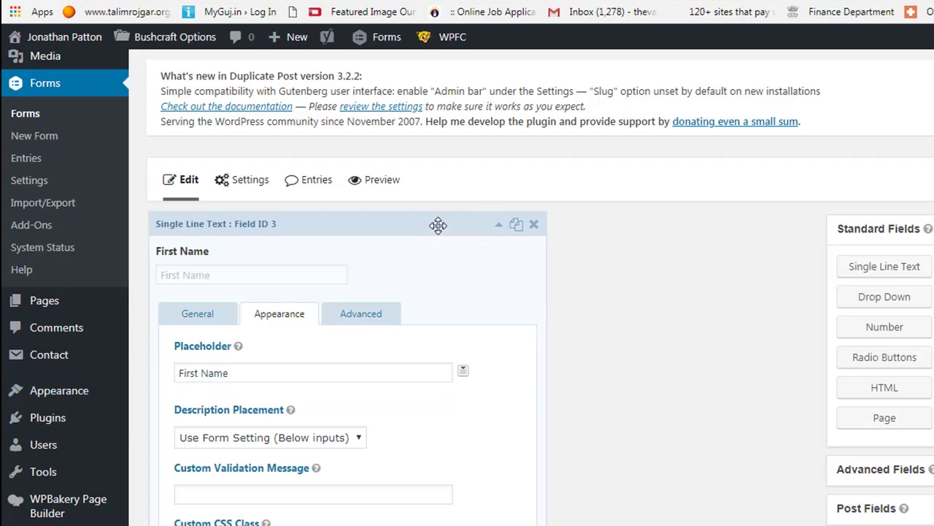
left_click(436, 223)
scroll(357, 248, "up", 4)
scroll(329, 355, "down", 1)
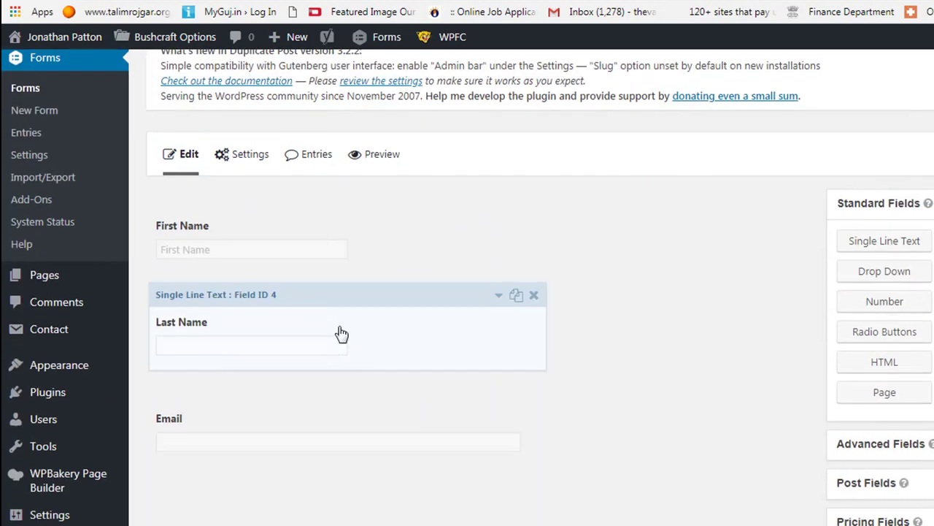
- Give the Last Name field the placeholder 'Last Name' in its Appearance settings
left_click(341, 297)
left_click(279, 380)
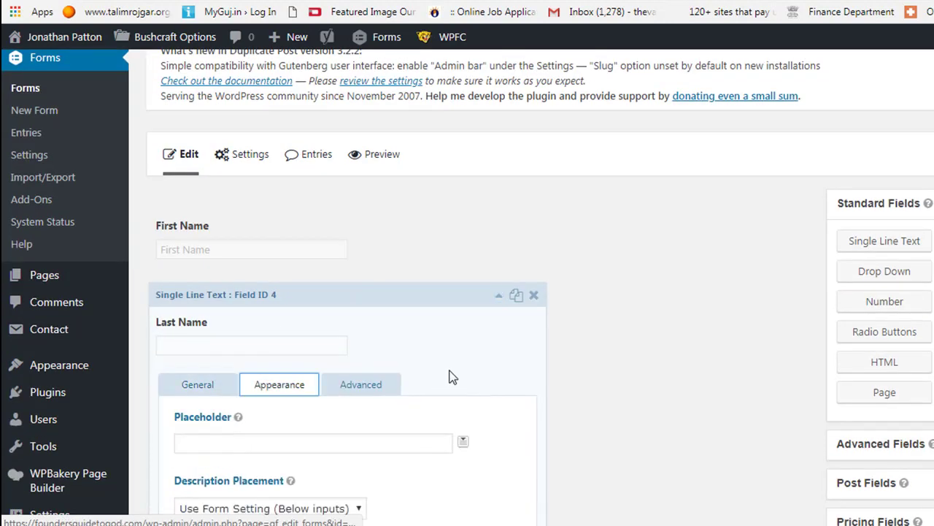
scroll(365, 365, "down", 1)
left_click(292, 363)
type("Last Name")
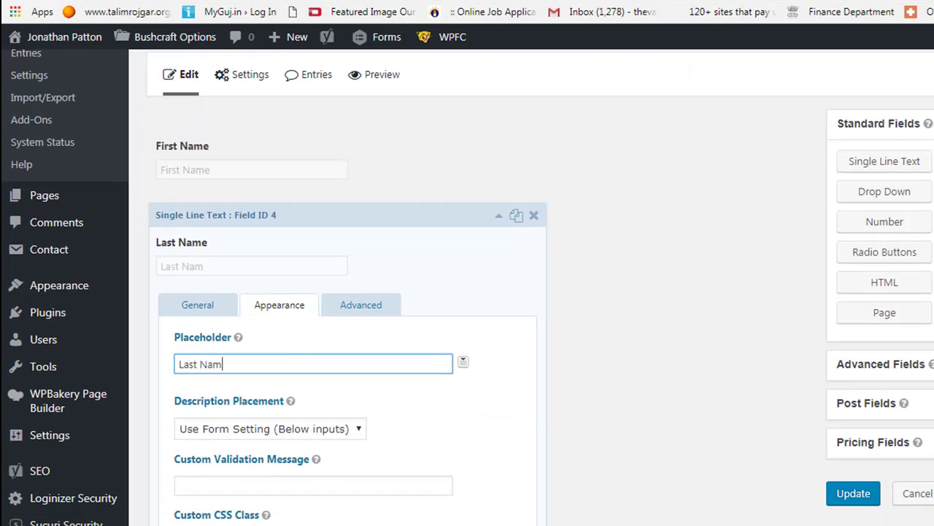
left_click(332, 219)
scroll(332, 218, "down", 1)
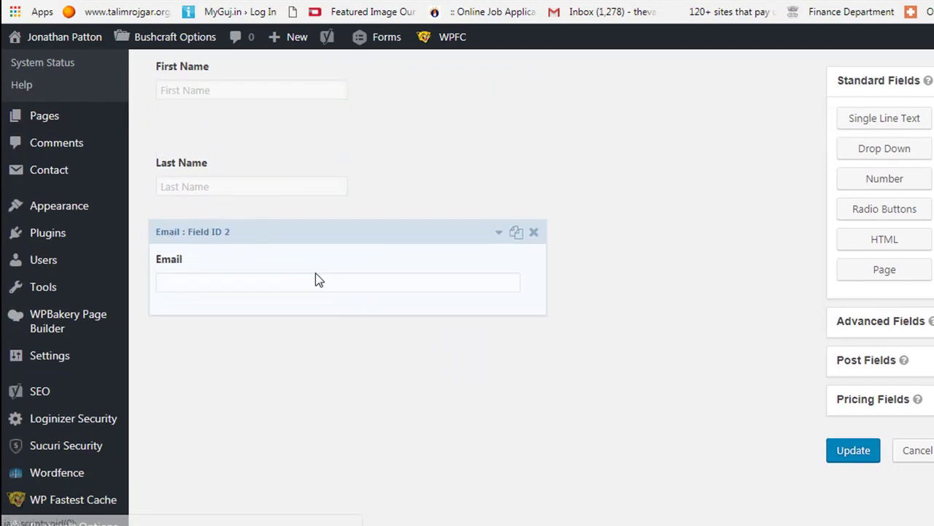
- Give the Email field the placeholder 'Email' and update the form
left_click(331, 234)
scroll(286, 387, "down", 1)
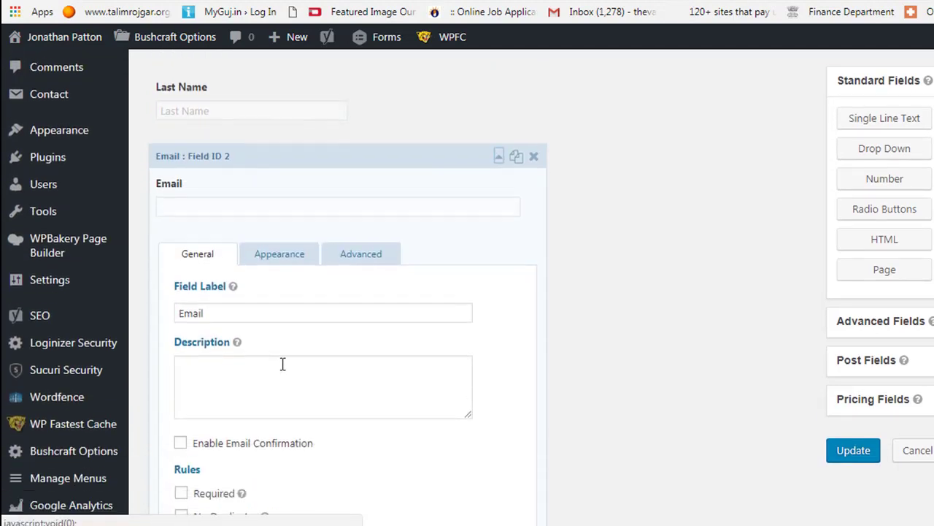
left_click(280, 252)
left_click(246, 308)
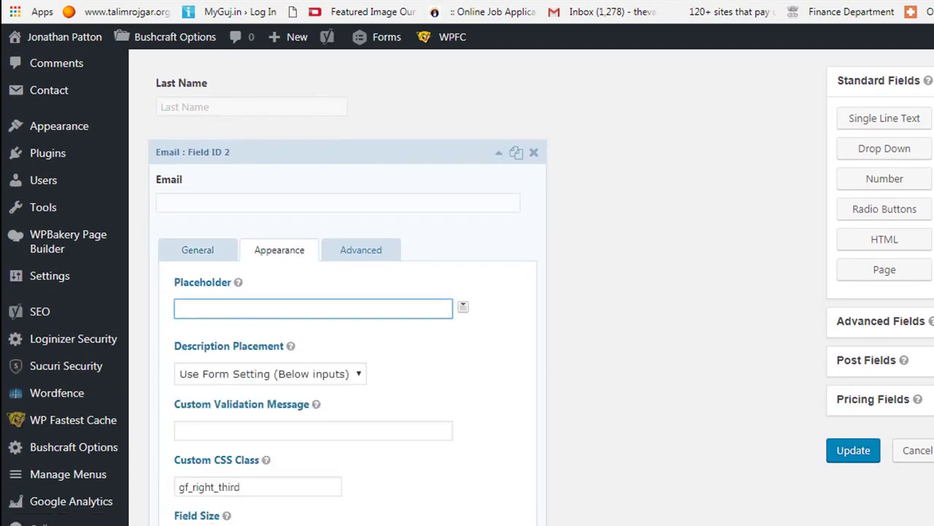
type("Email")
left_click(853, 449)
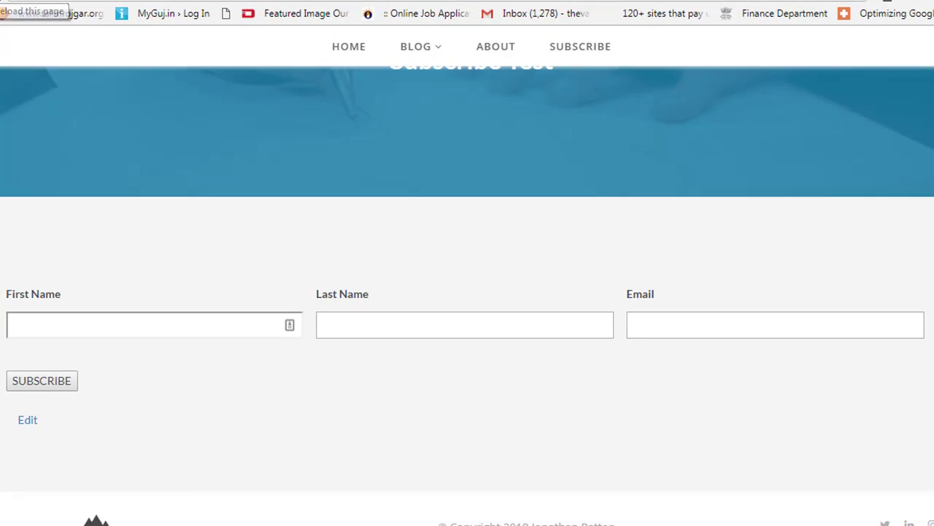
- Reload the live subscribe page and check the First Name, Last Name and Email placeholders
key("F5")
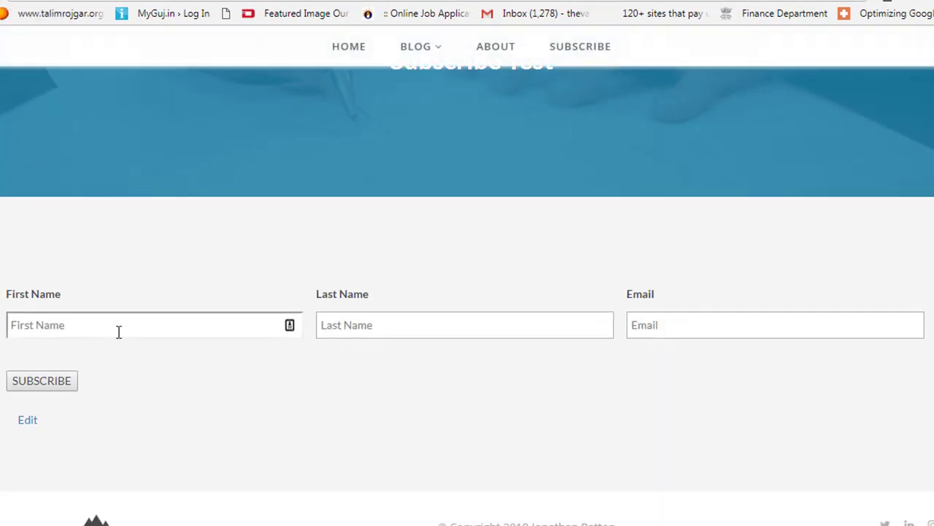
left_click(119, 330)
left_click(481, 325)
left_click(793, 332)
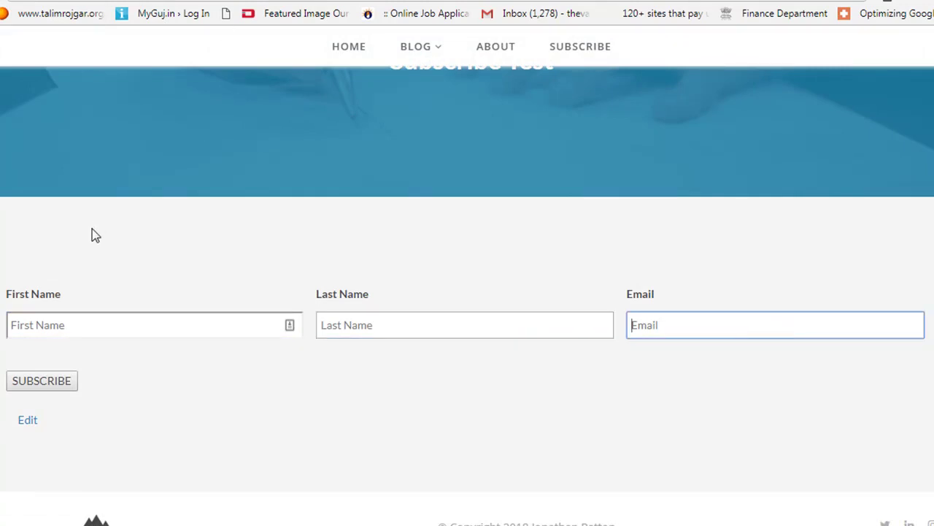
triple_click(69, 298)
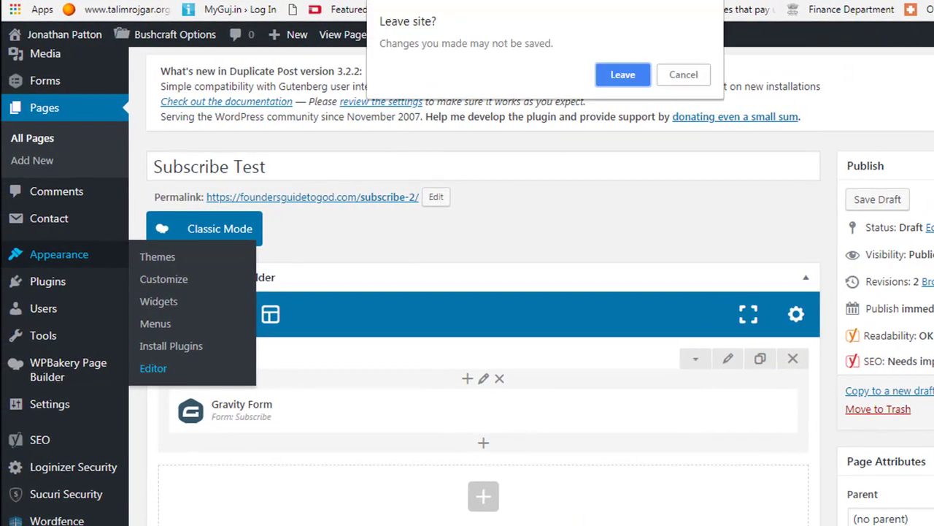
- Go to the theme file editor, leaving the page without saving its changes
left_click(683, 75)
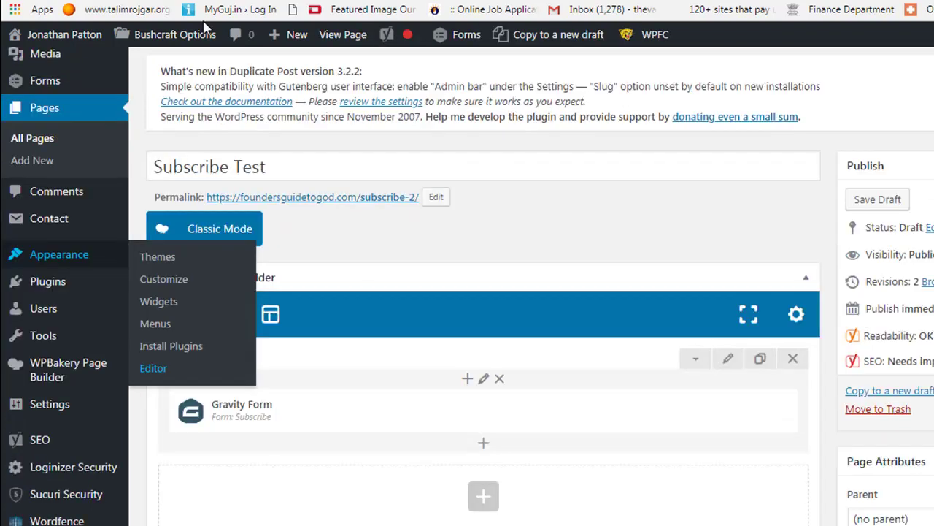
left_click(162, 376)
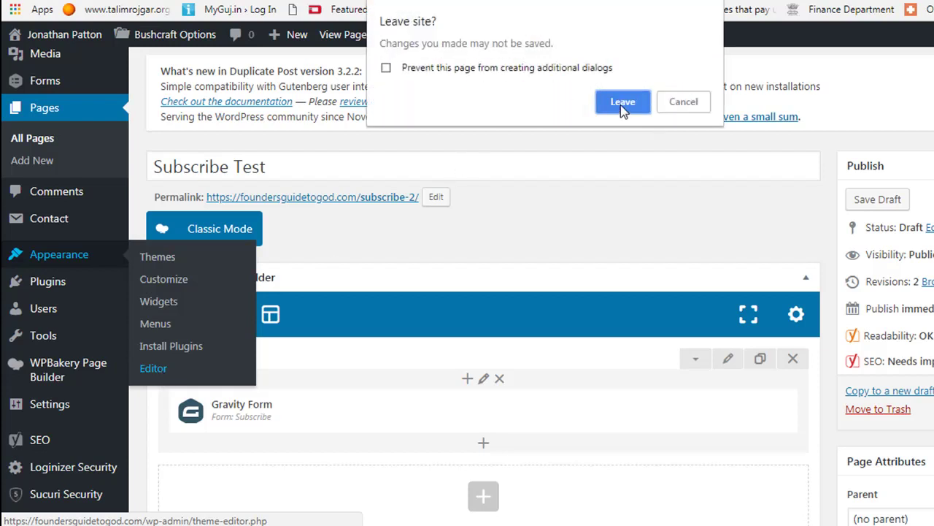
left_click(622, 102)
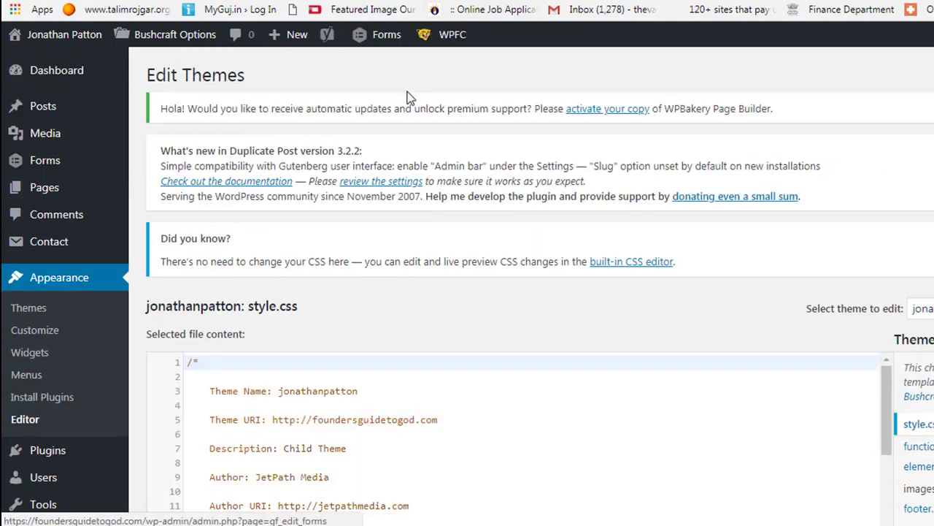
- Paste the gform_enable_field_label_visibility_settings filter returning __return_true on functions.php line 104 and save
scroll(793, 156, "down", 3)
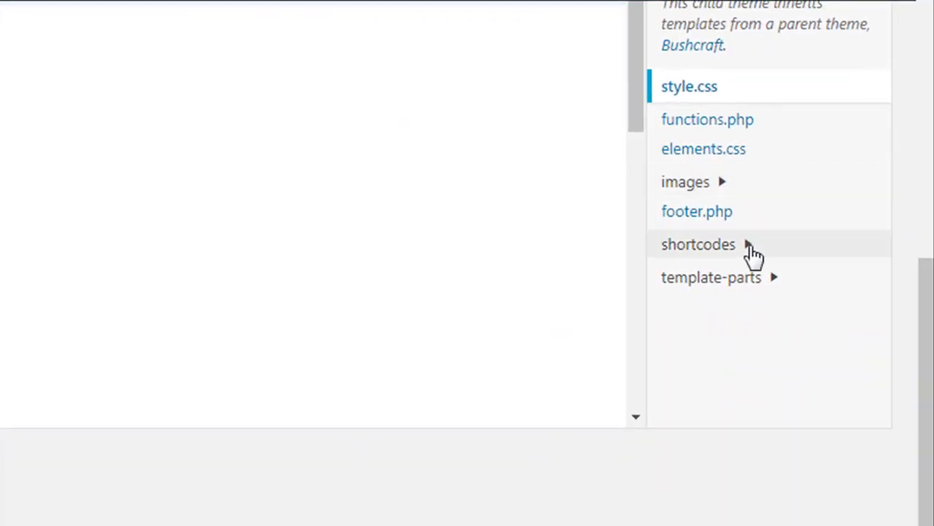
left_click(728, 124)
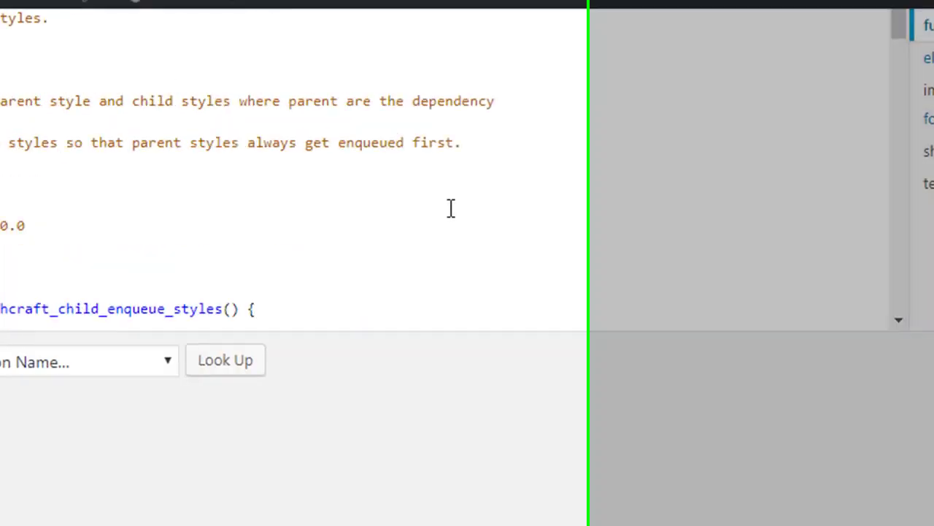
scroll(207, 208, "down", 15)
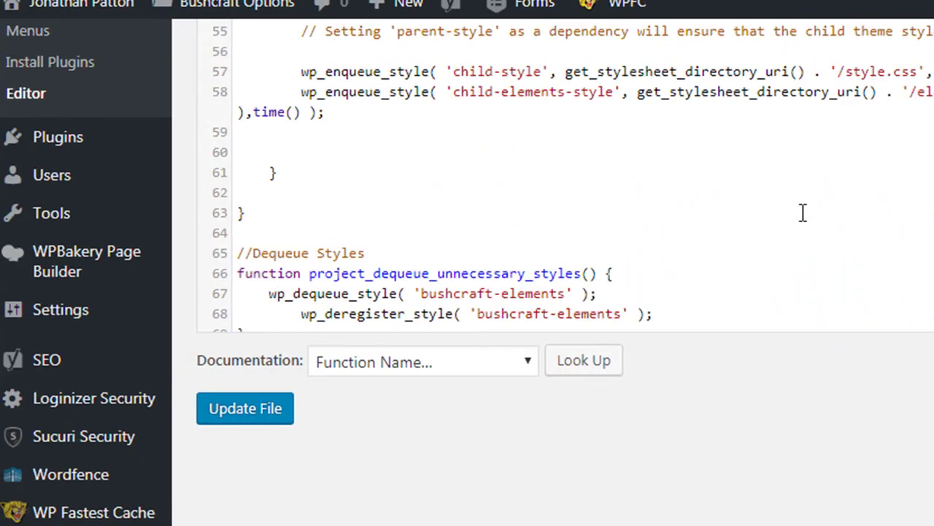
left_click(346, 299)
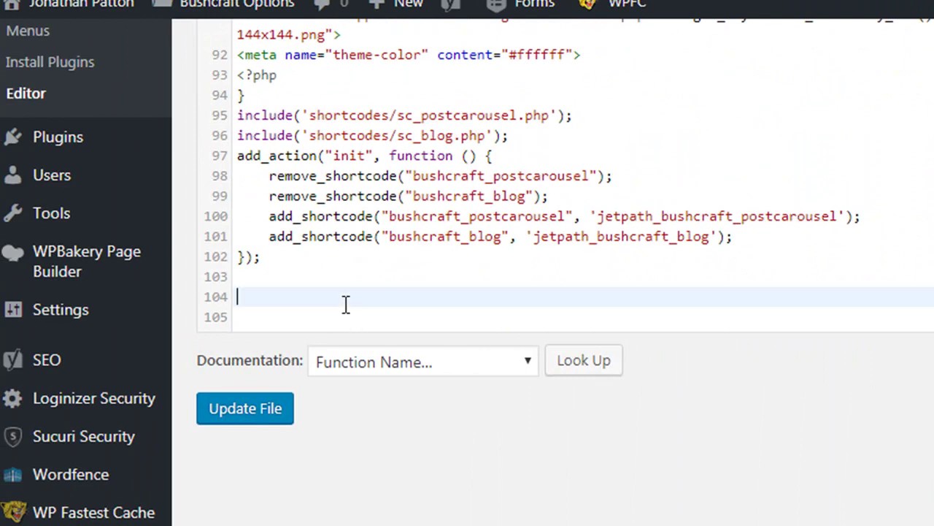
type("add_filter( 'gform_enable_field_label_visibility_settings', '__return_true' );")
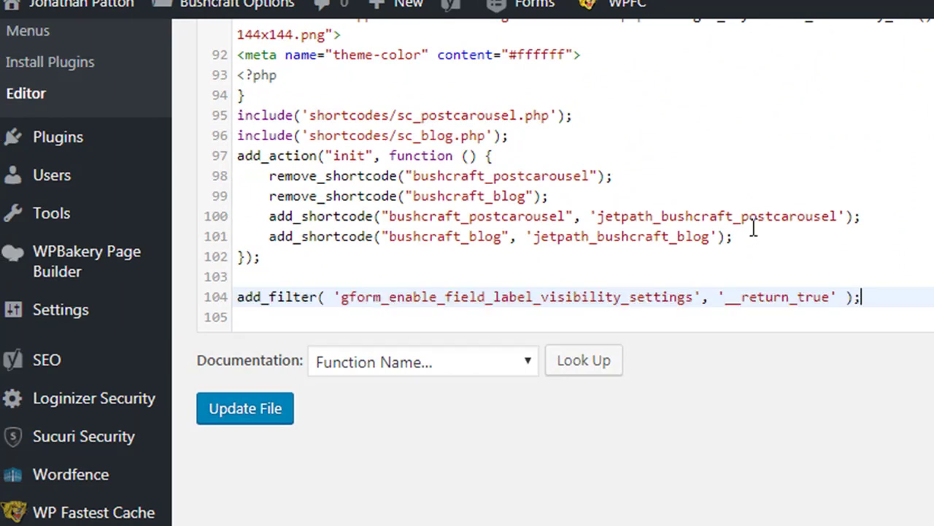
left_click(281, 296)
left_click_drag(542, 296, 693, 296)
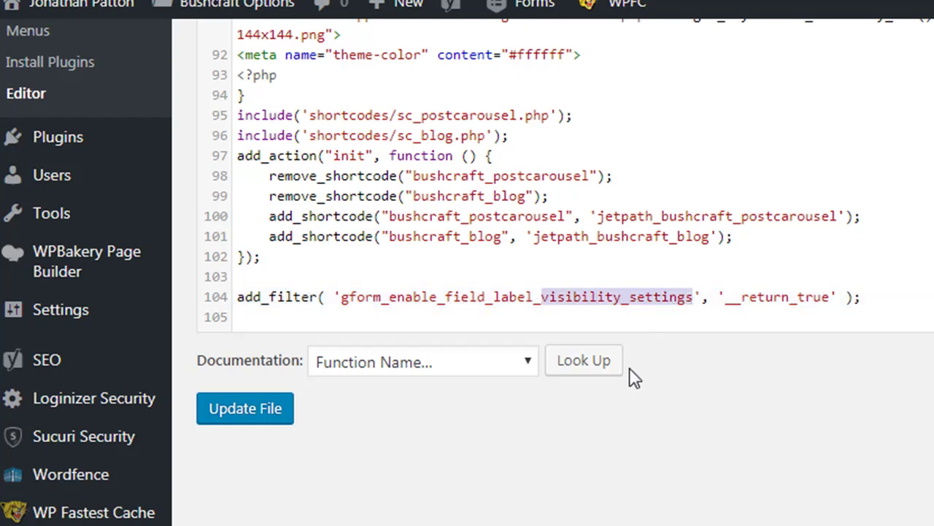
left_click(797, 297)
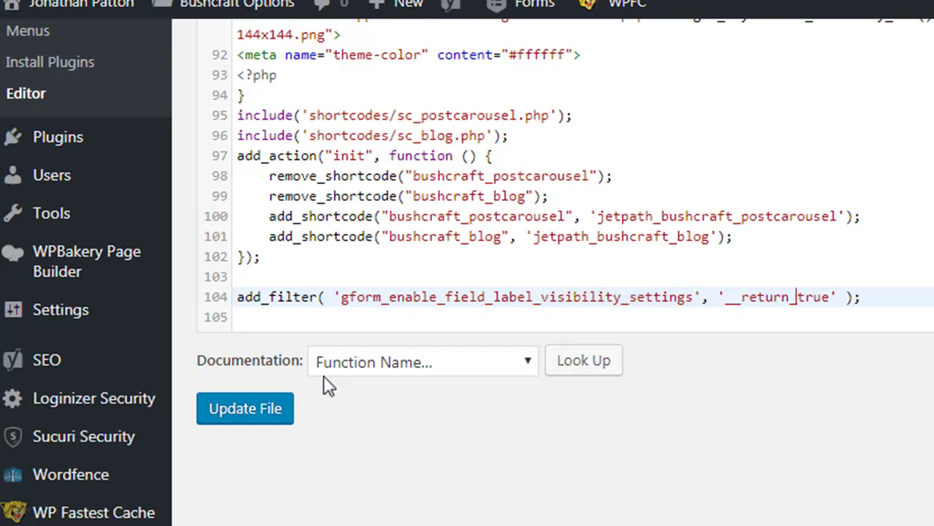
left_click(251, 411)
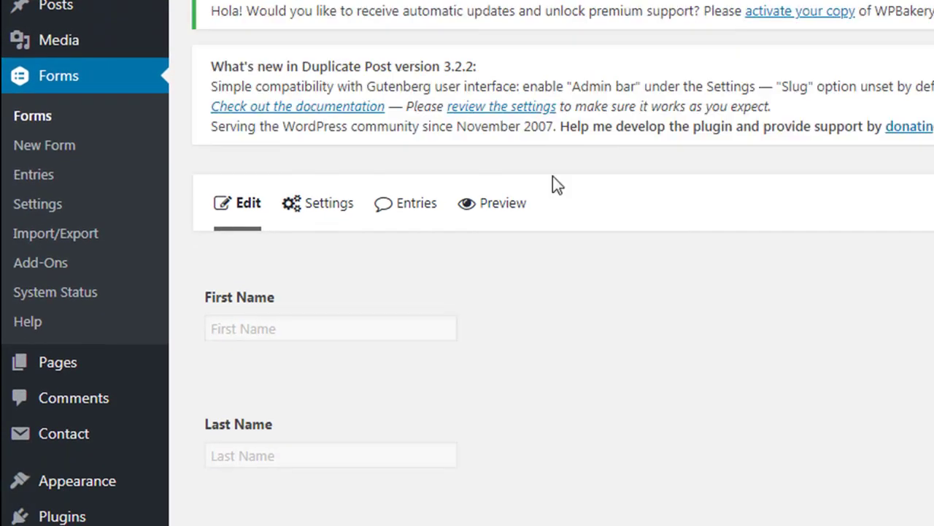
- Set the First Name field's label visibility to Hidden
scroll(354, 138, "down", 3)
scroll(345, 51, "up", 1)
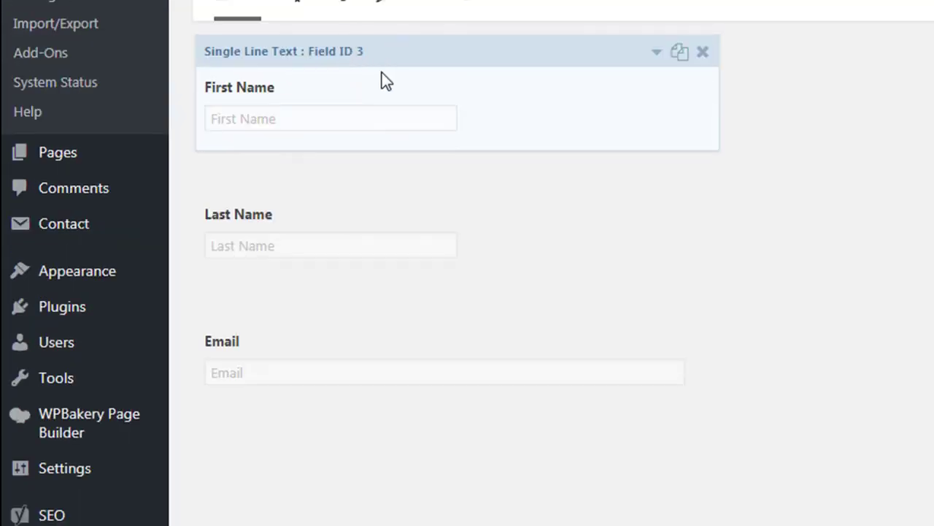
left_click(423, 59)
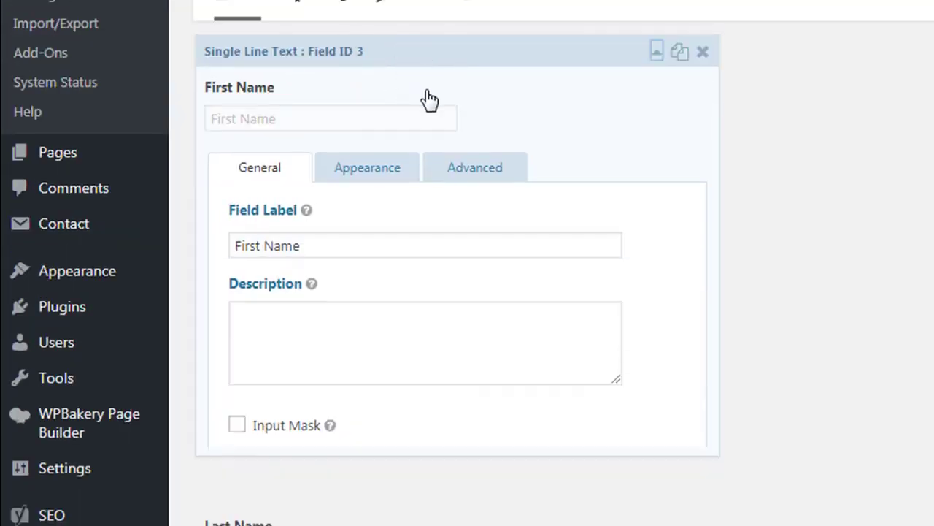
left_click(368, 174)
scroll(269, 234, "down", 1)
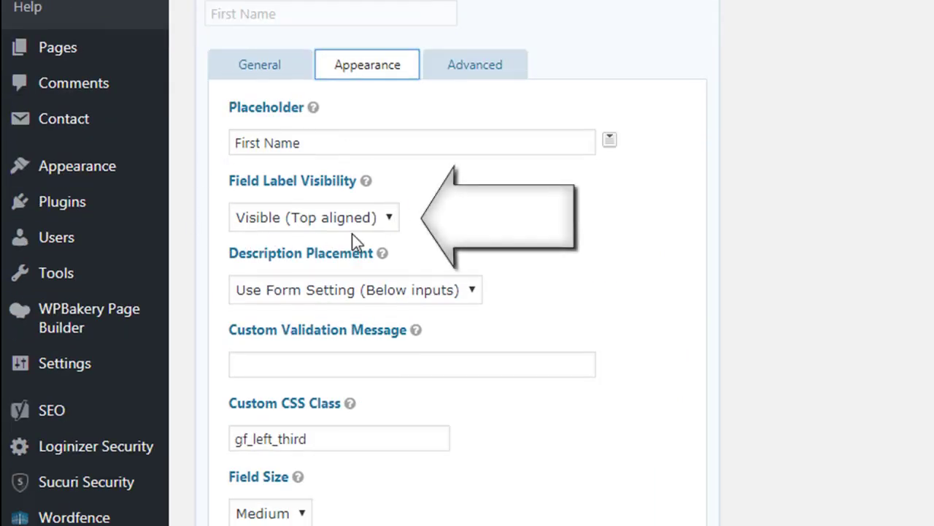
mouse_move(365, 180)
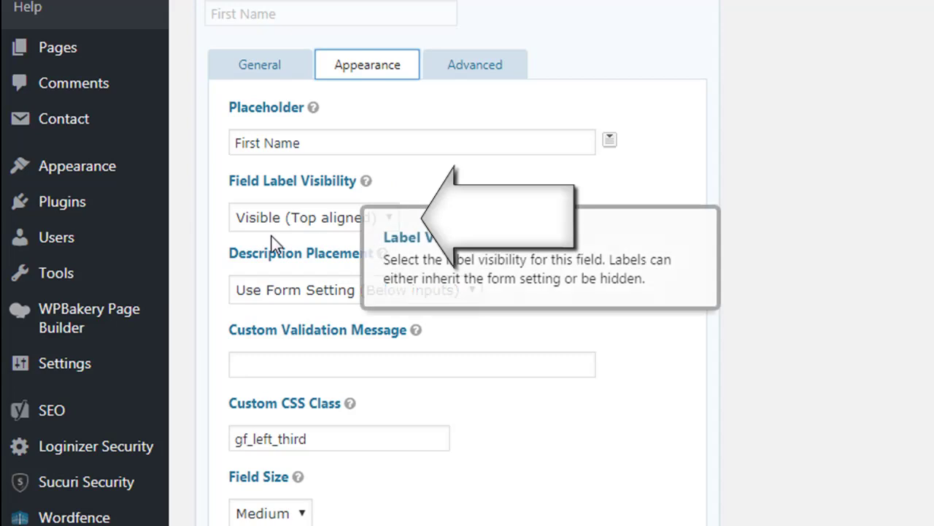
left_click(348, 217)
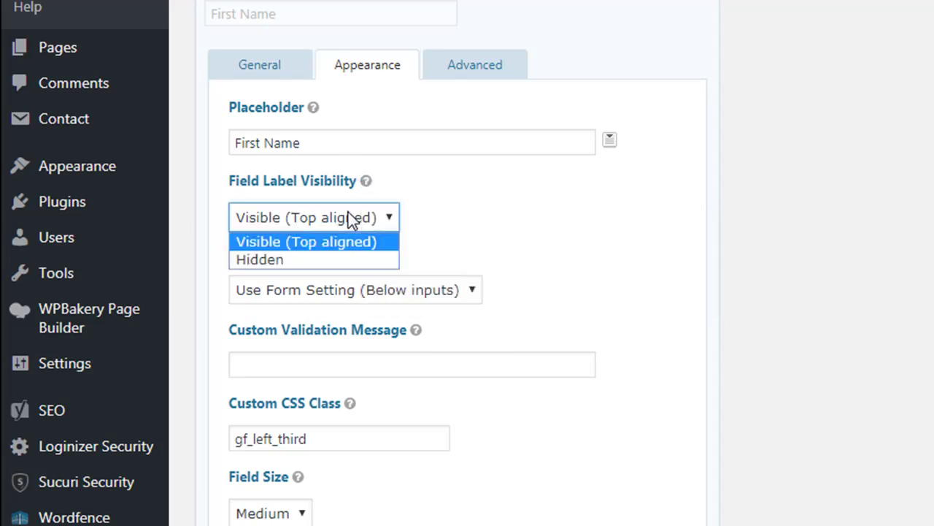
left_click(318, 261)
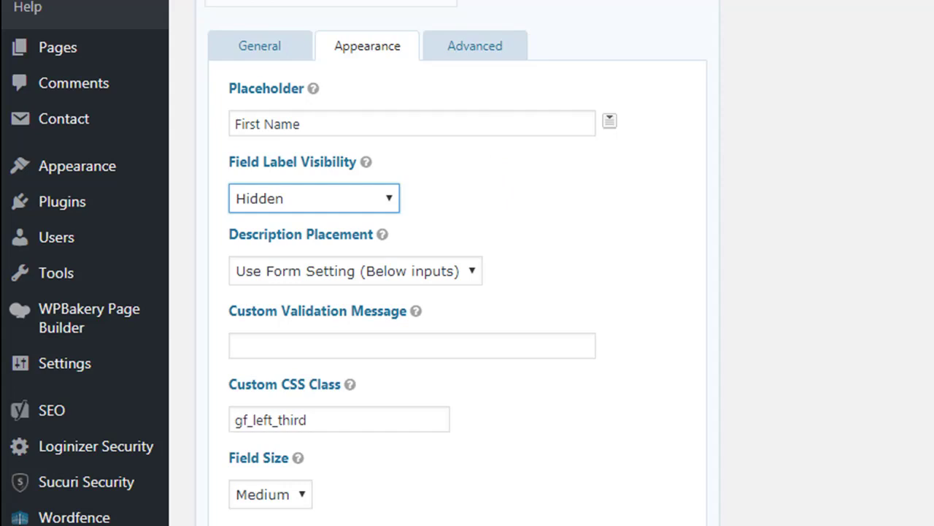
left_click(485, 4)
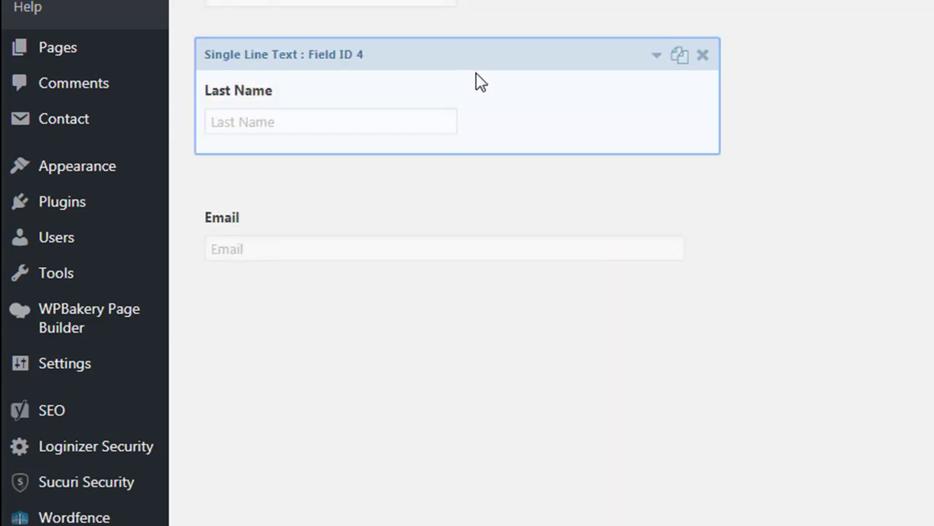
- Set the Last Name field's label visibility to Hidden
left_click(476, 81)
scroll(404, 146, "down", 2)
left_click(378, 76)
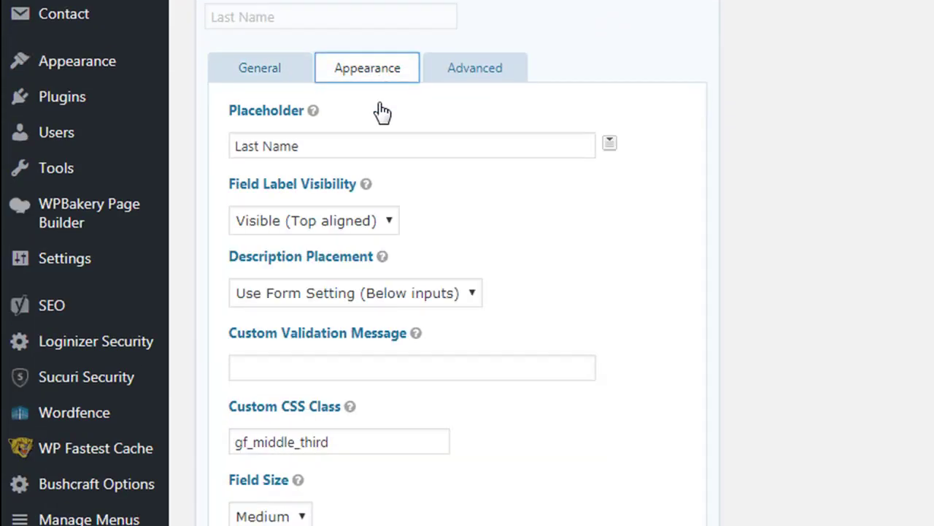
scroll(378, 131, "down", 2)
left_click(339, 118)
left_click(340, 157)
- Set the Email field's label visibility to Hidden
scroll(438, 139, "down", 1)
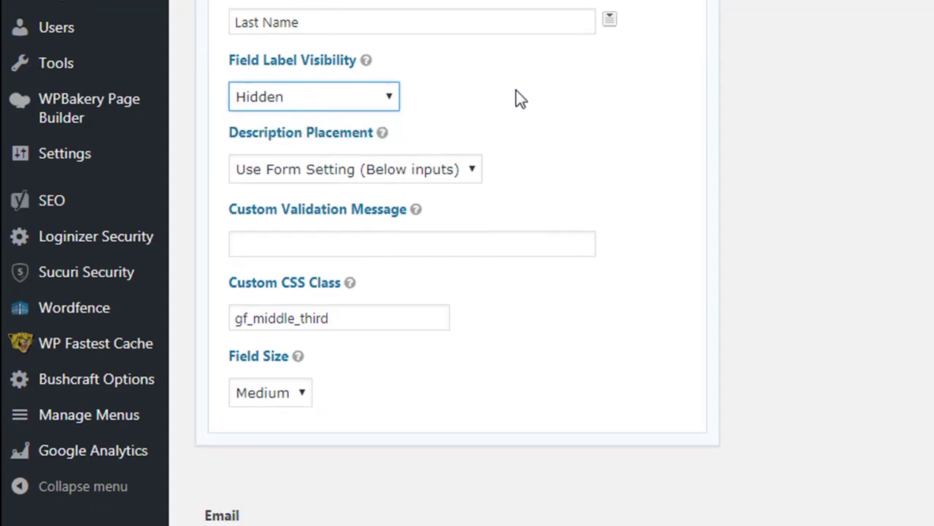
scroll(528, 84, "down", 2)
left_click(395, 398)
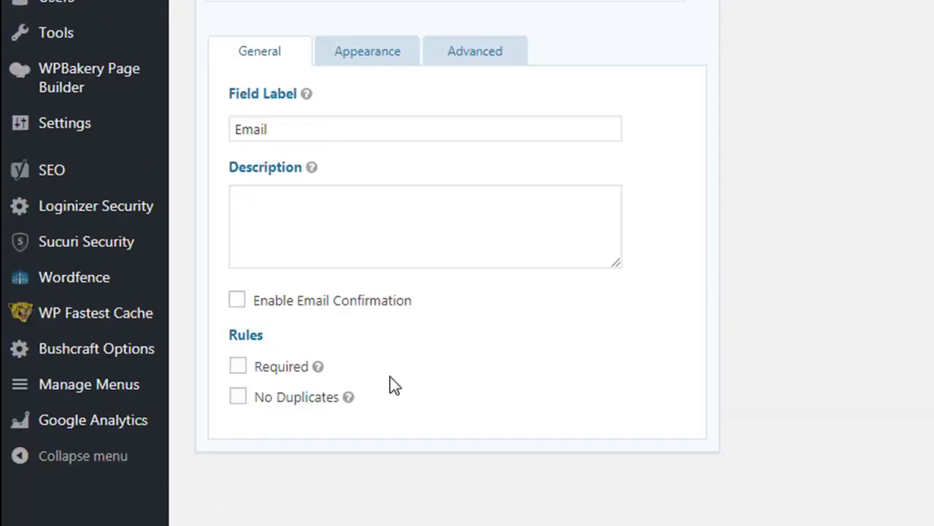
left_click(363, 53)
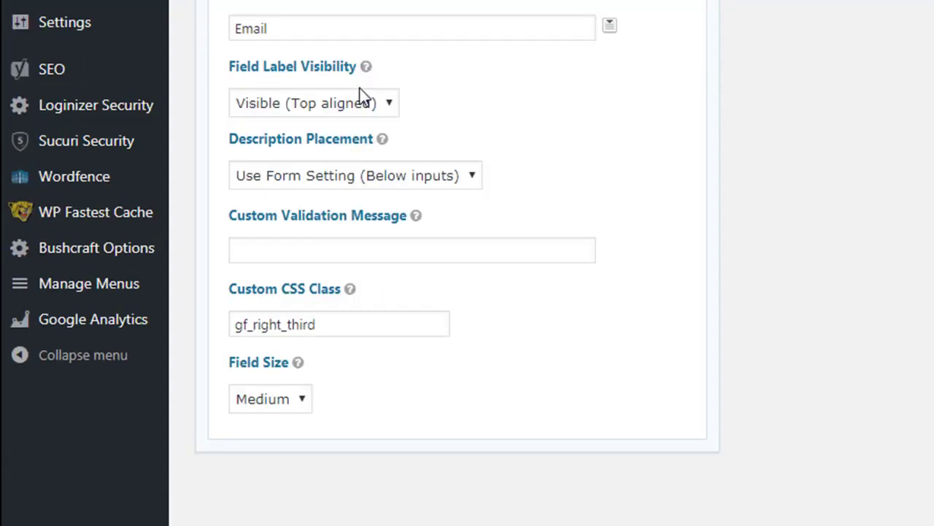
left_click(353, 109)
left_click(327, 147)
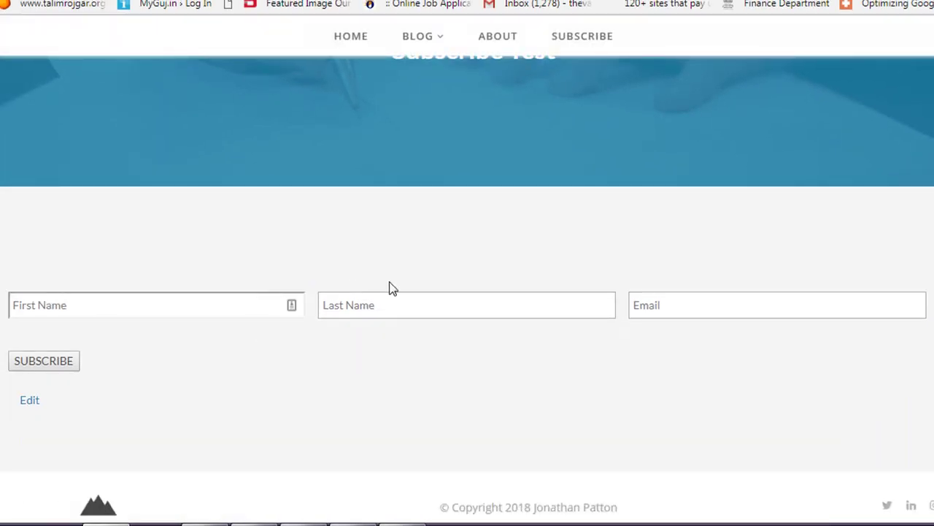
- Check the Email, Last Name and First Name inputs on the live page show only placeholders
left_click(773, 307)
left_click(452, 312)
left_click(189, 310)
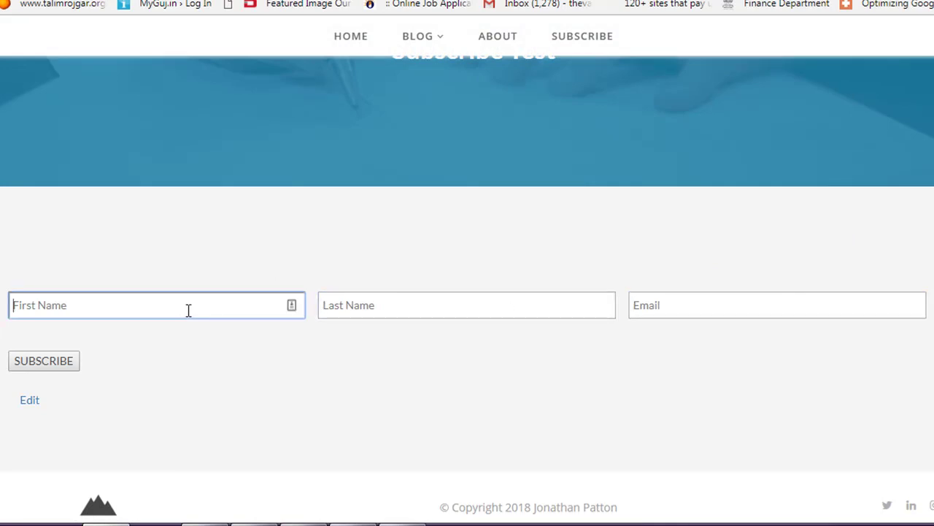